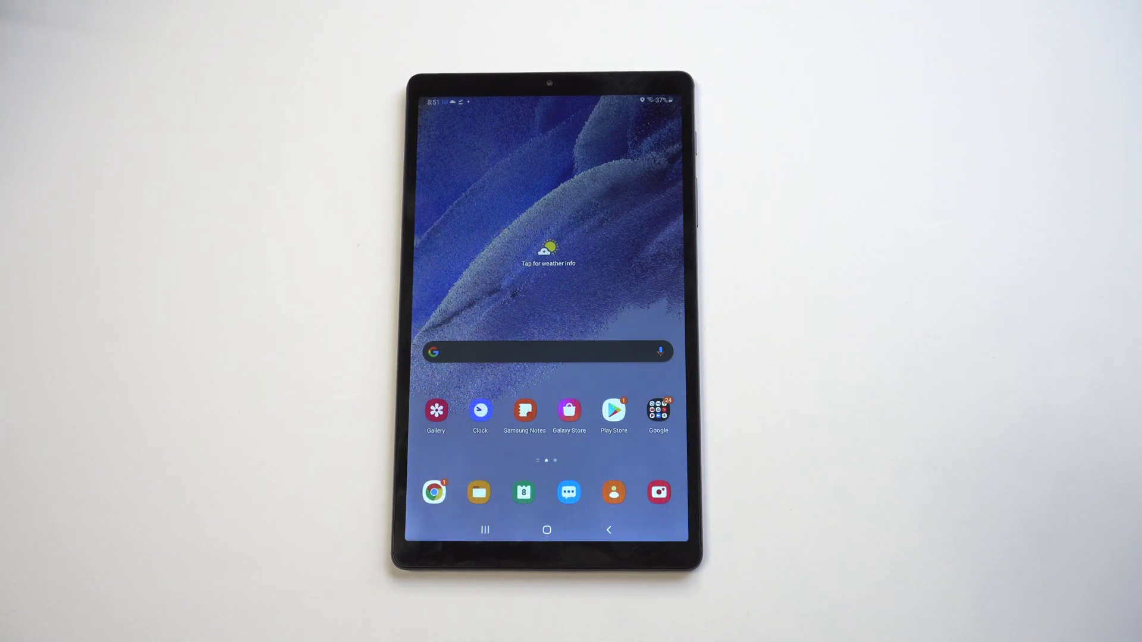
# Open Settings from the app drawer and go to Sound > Ringtone.
pyautogui.moveTo(481, 429); pyautogui.dragTo(481, 196)
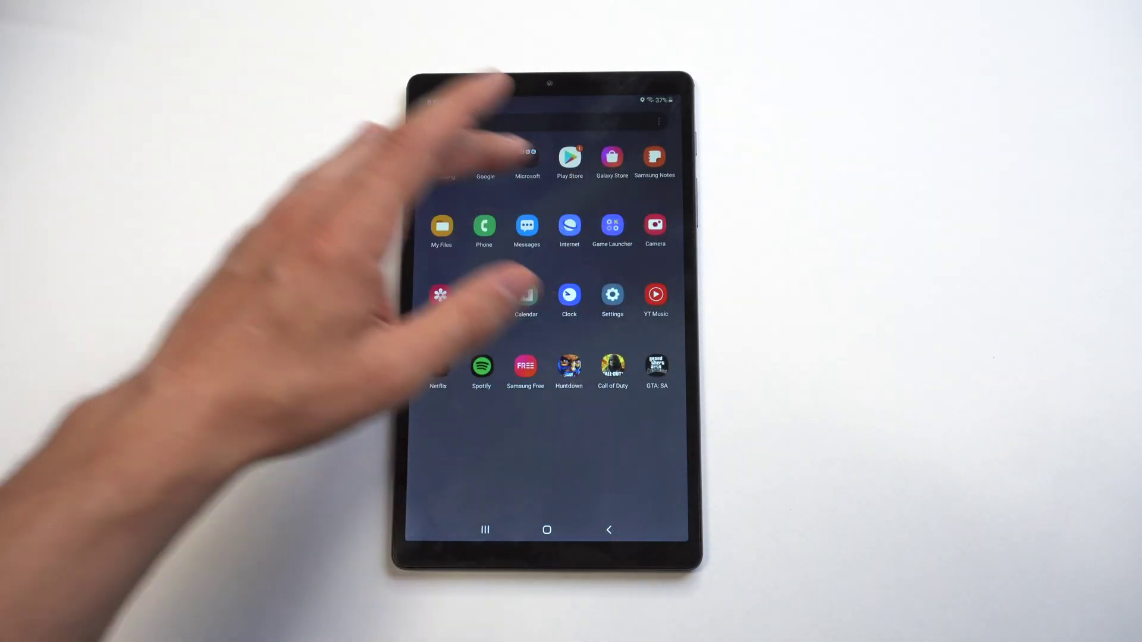
pyautogui.click(612, 294)
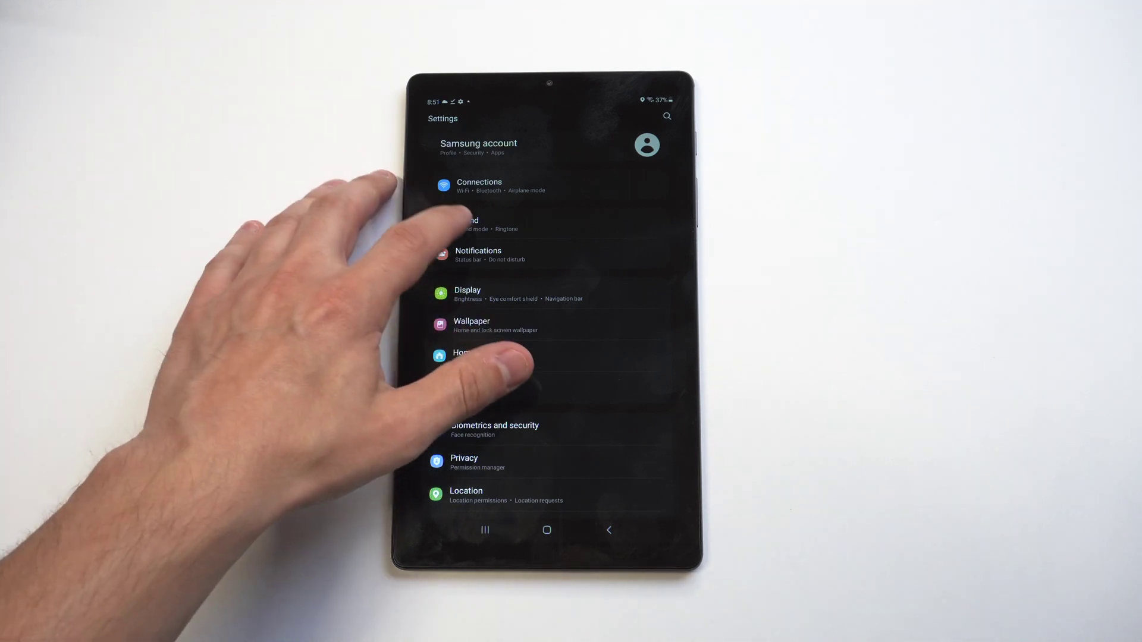
pyautogui.click(468, 223)
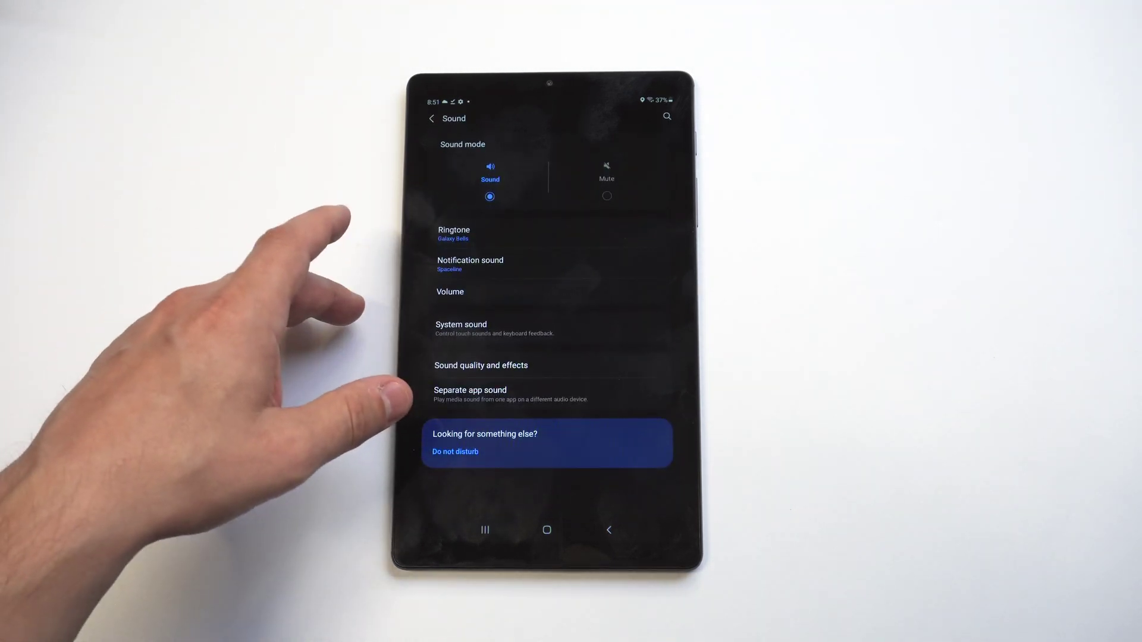
pyautogui.click(455, 232)
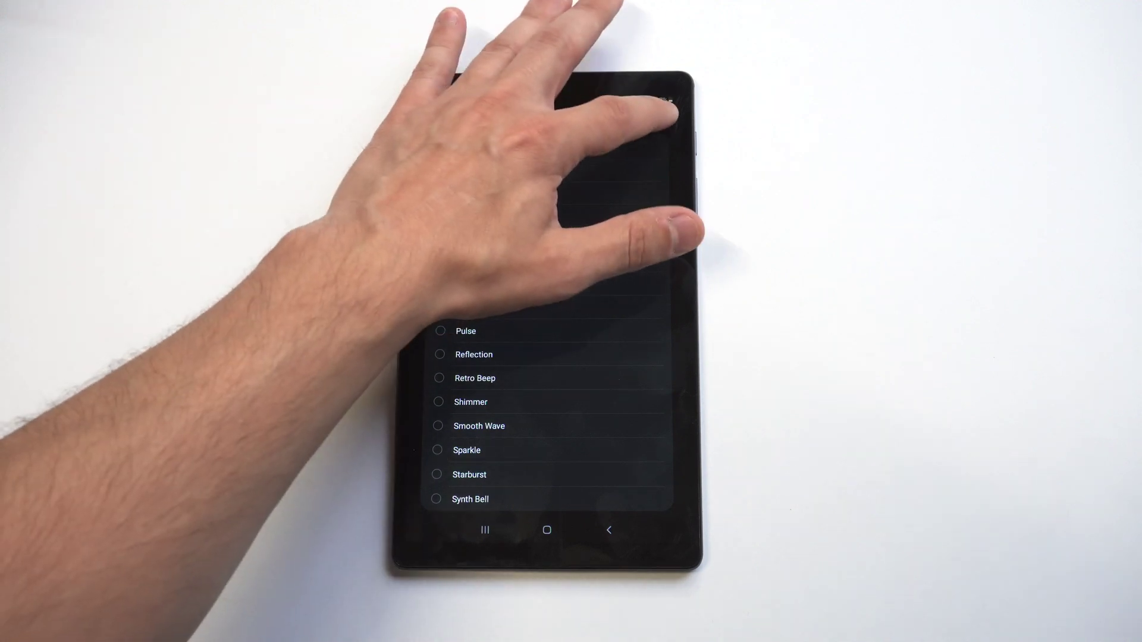
# Preview the Glitterati and Over the Horizon tracks, then leave the picker without saving.
pyautogui.click(667, 106)
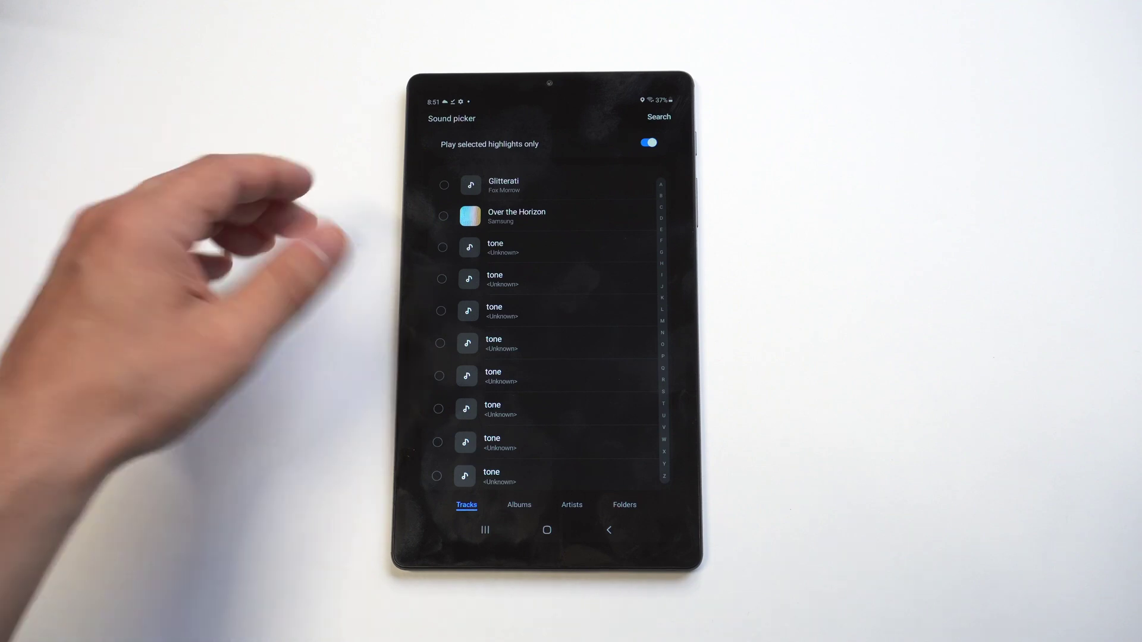
pyautogui.click(447, 184)
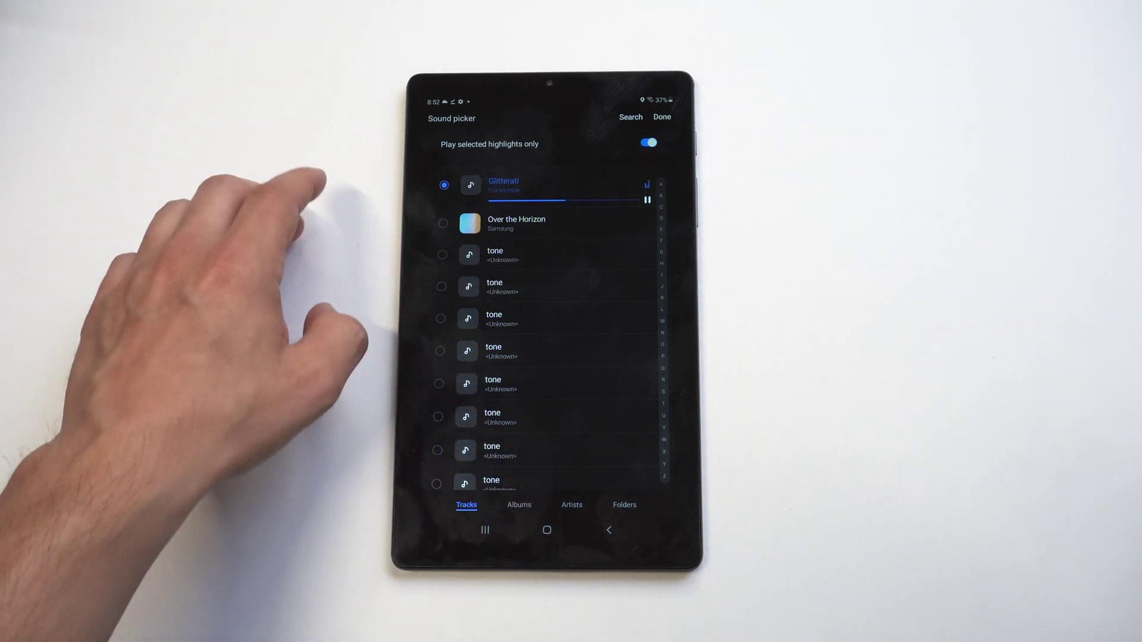
pyautogui.click(464, 223)
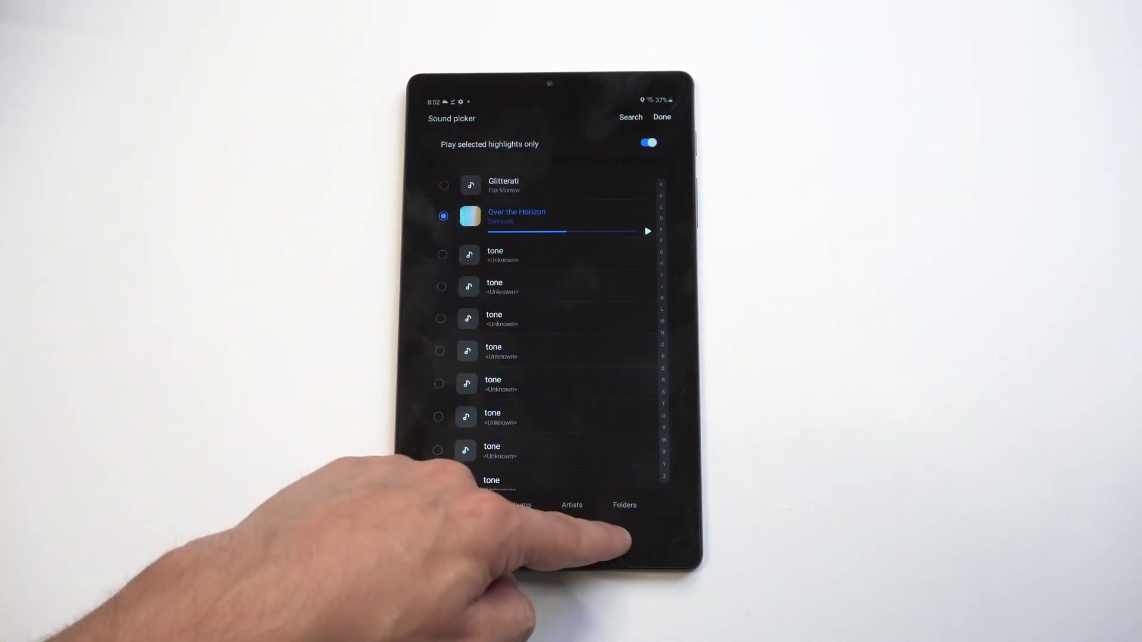
pyautogui.click(608, 529)
# View the notification sound list with Spaceline kept, then exit Settings to the home screen.
pyautogui.click(609, 529)
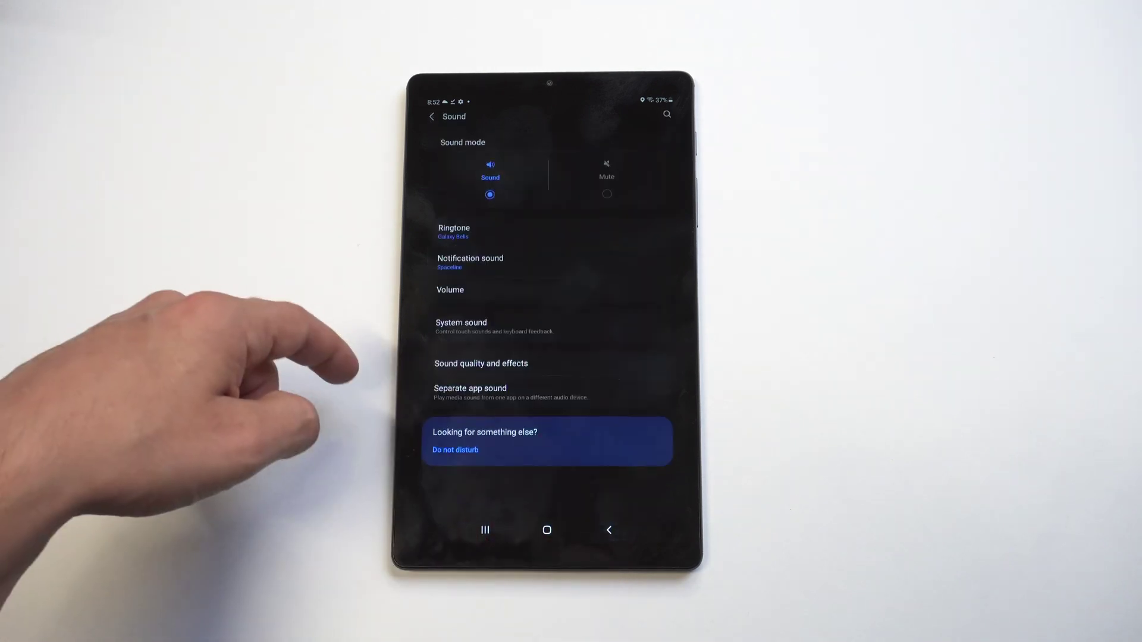
pyautogui.click(470, 260)
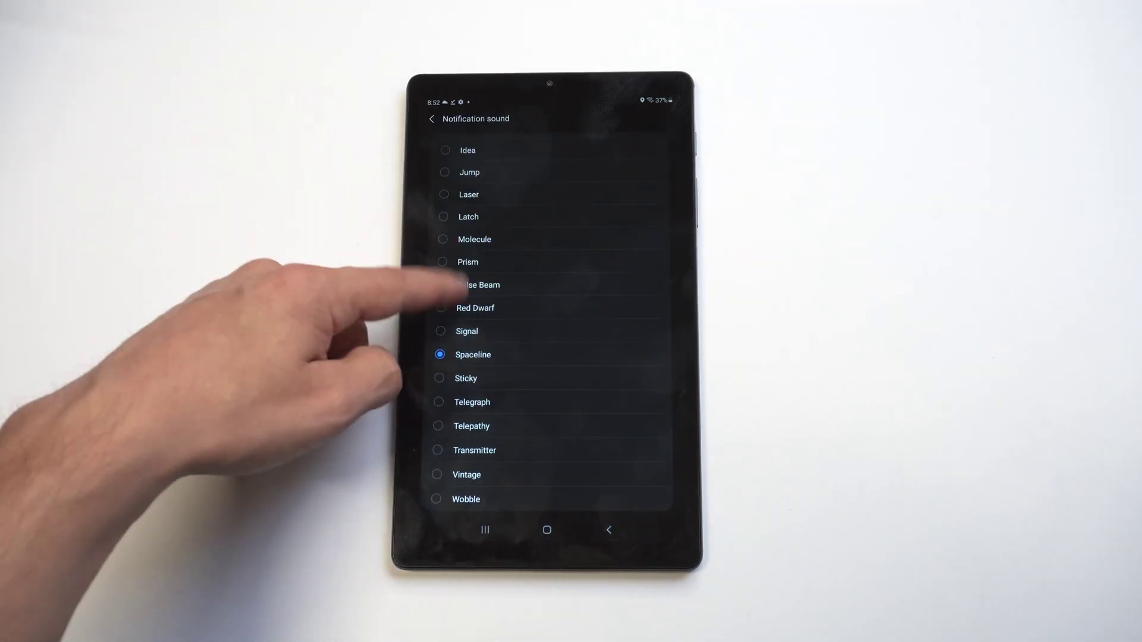
pyautogui.scroll(-3, 450, 369)
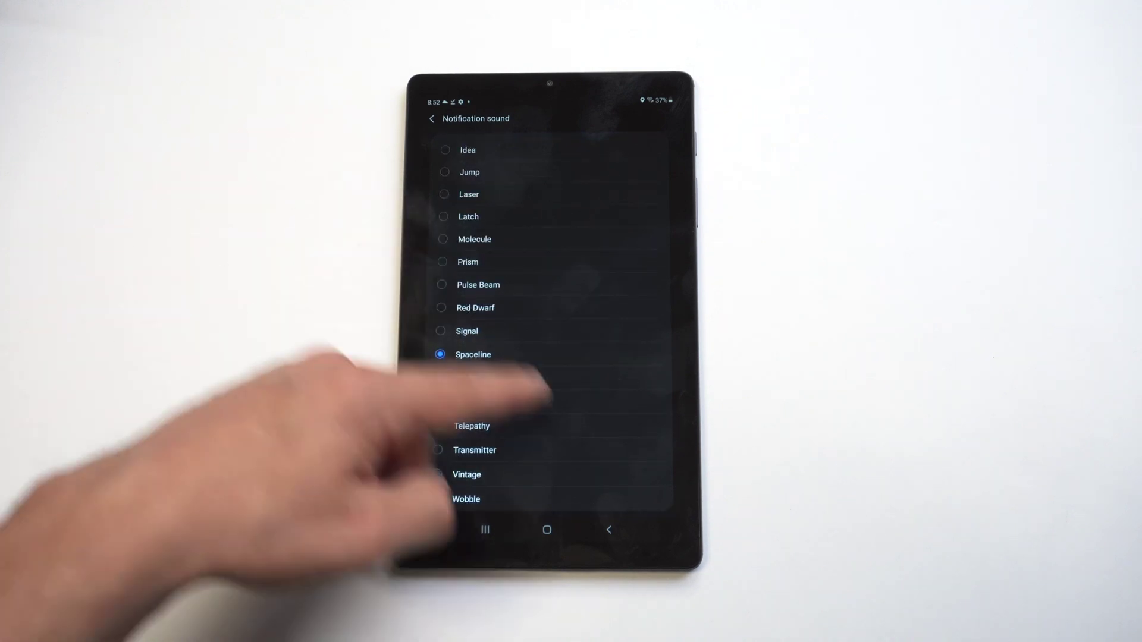
pyautogui.click(608, 529)
pyautogui.click(547, 529)
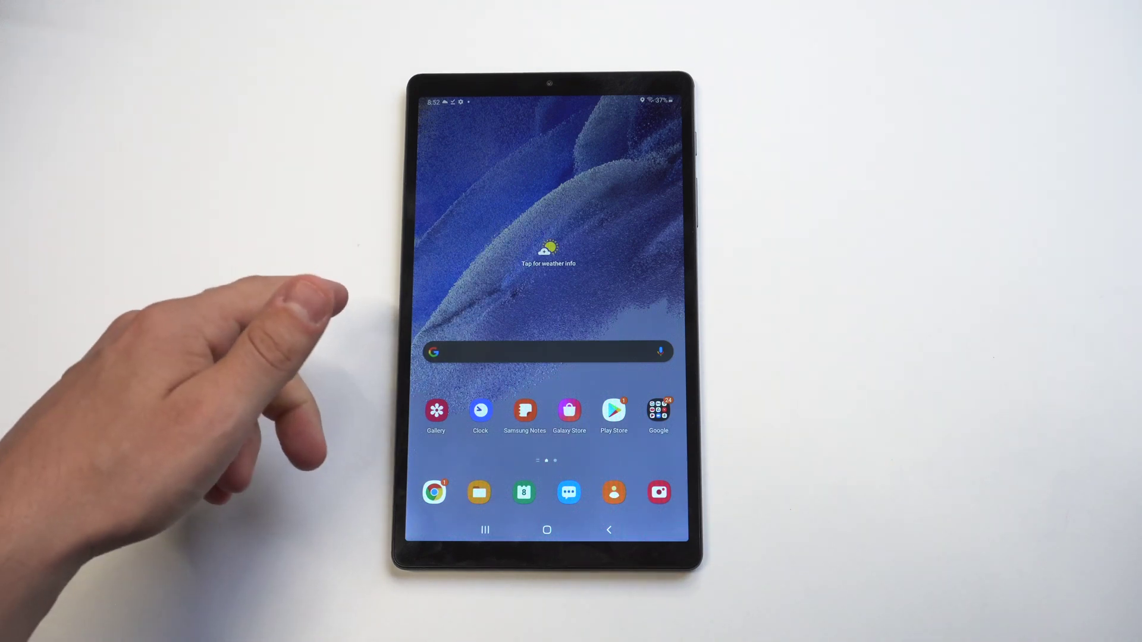
# Open My Files, go to Internal storage, and view the empty Notifications folder.
pyautogui.moveTo(446, 348); pyautogui.dragTo(429, 223)
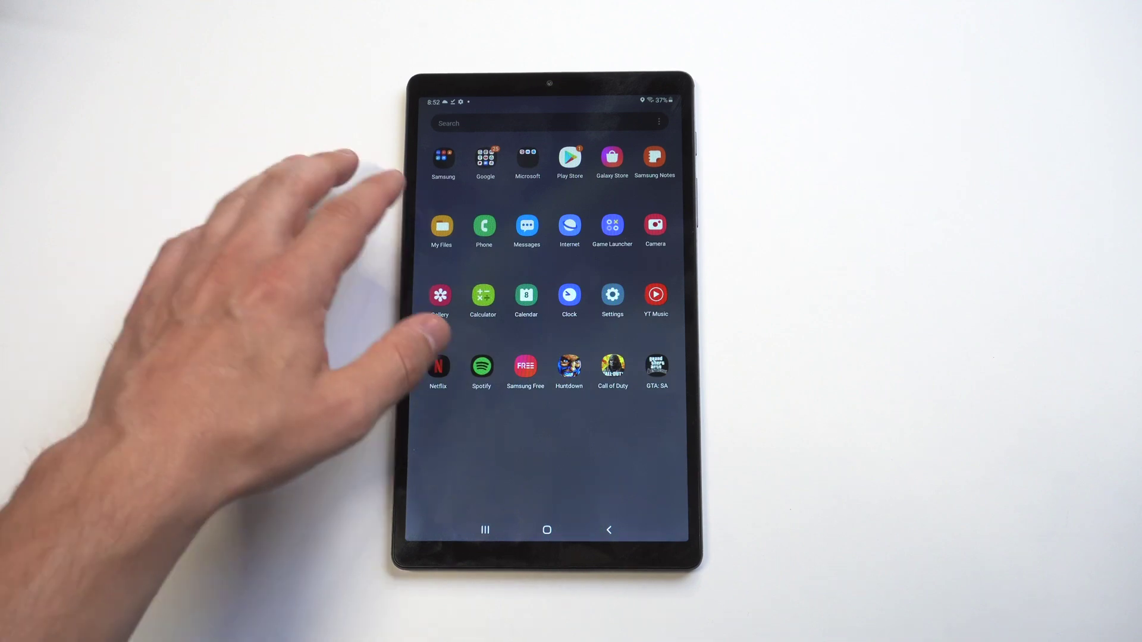
pyautogui.click(442, 226)
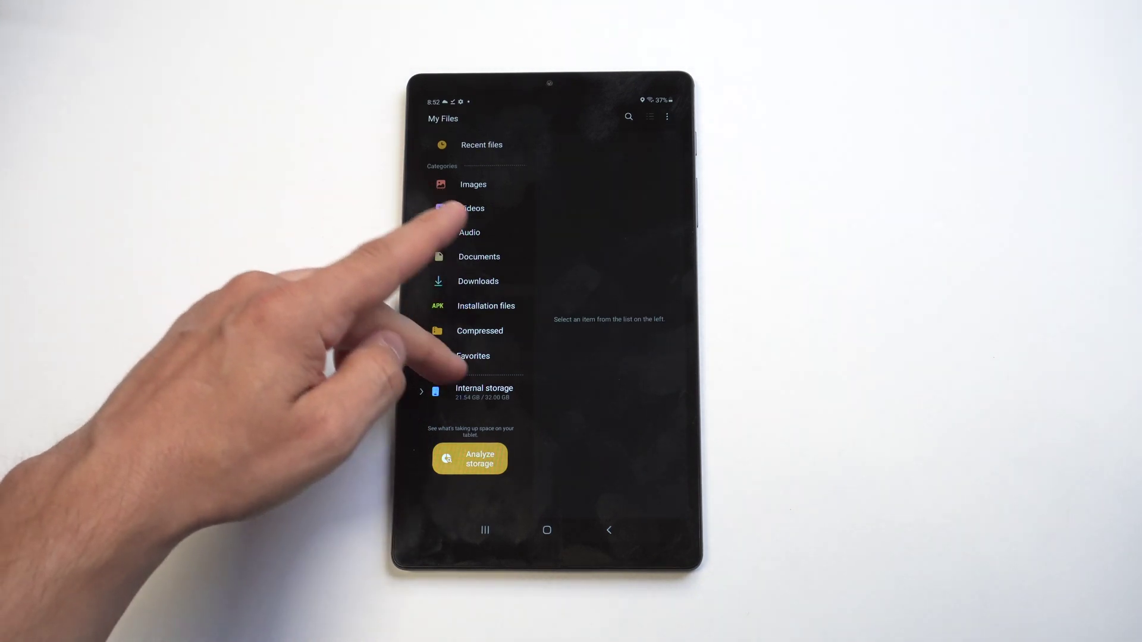
pyautogui.click(484, 391)
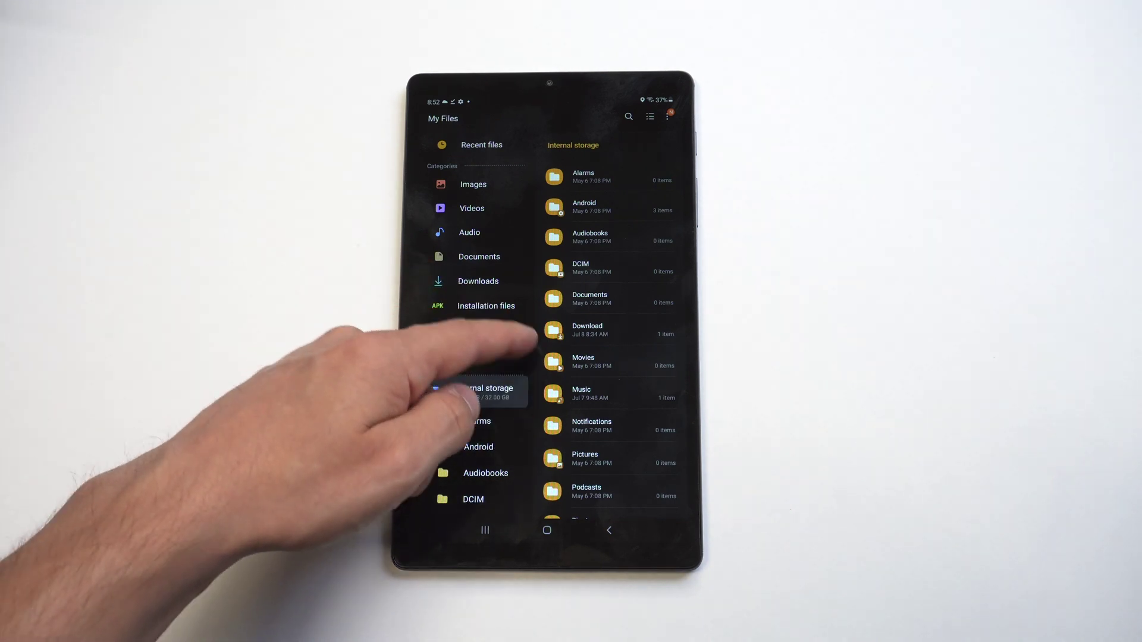
pyautogui.click(553, 425)
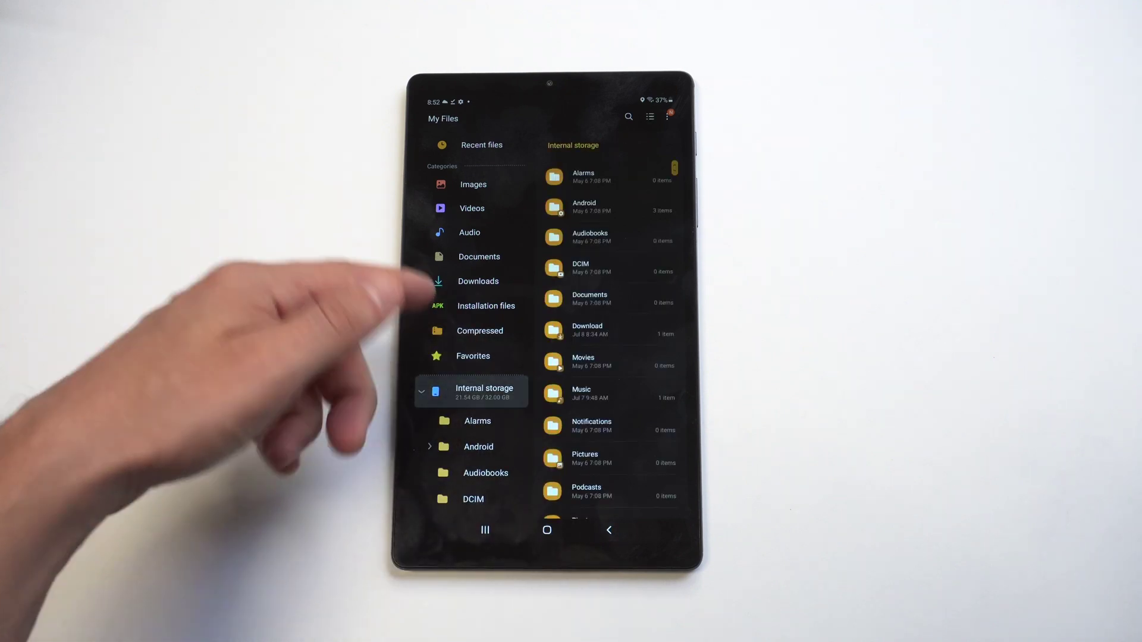
# Select the Glitterati MP3 in Download and move it into the Notifications folder.
pyautogui.click(585, 330)
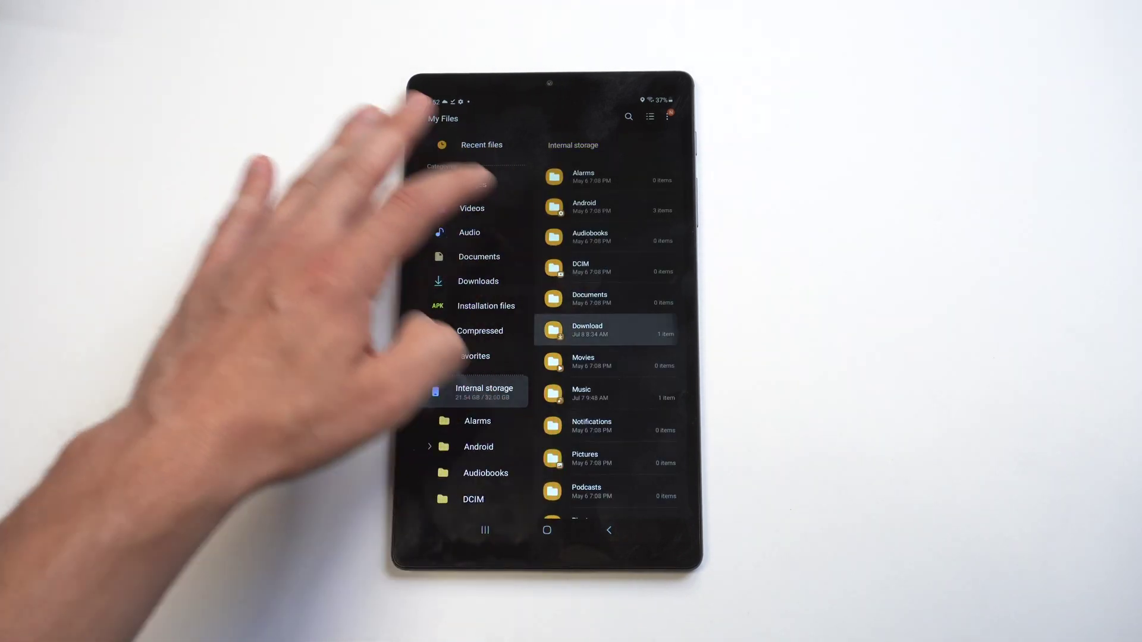
pyautogui.click(581, 175)
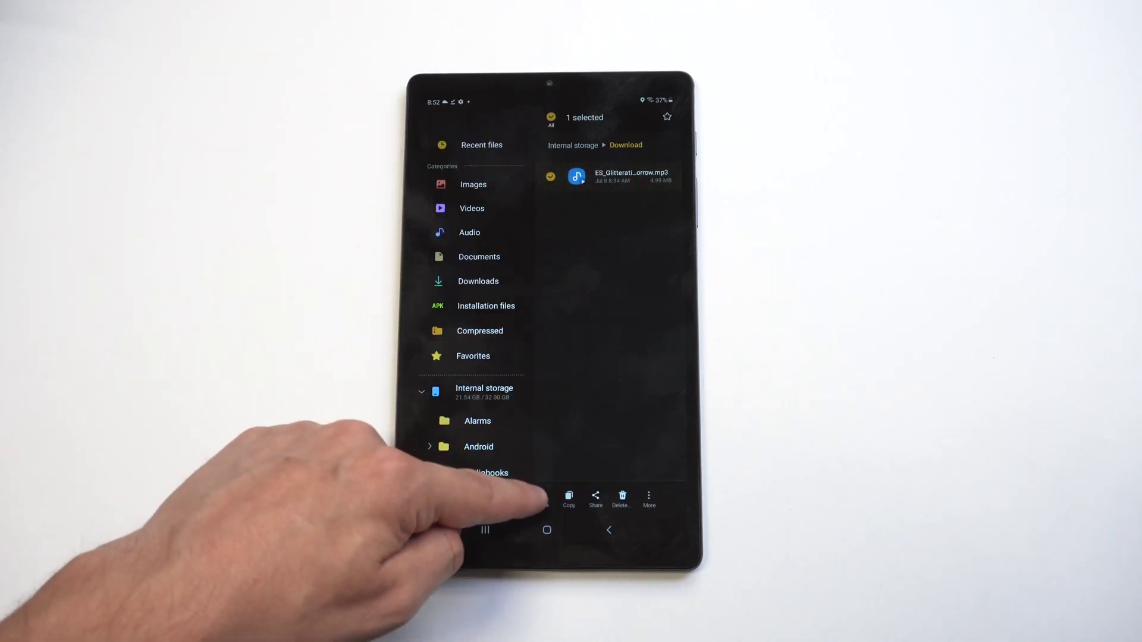
pyautogui.click(542, 497)
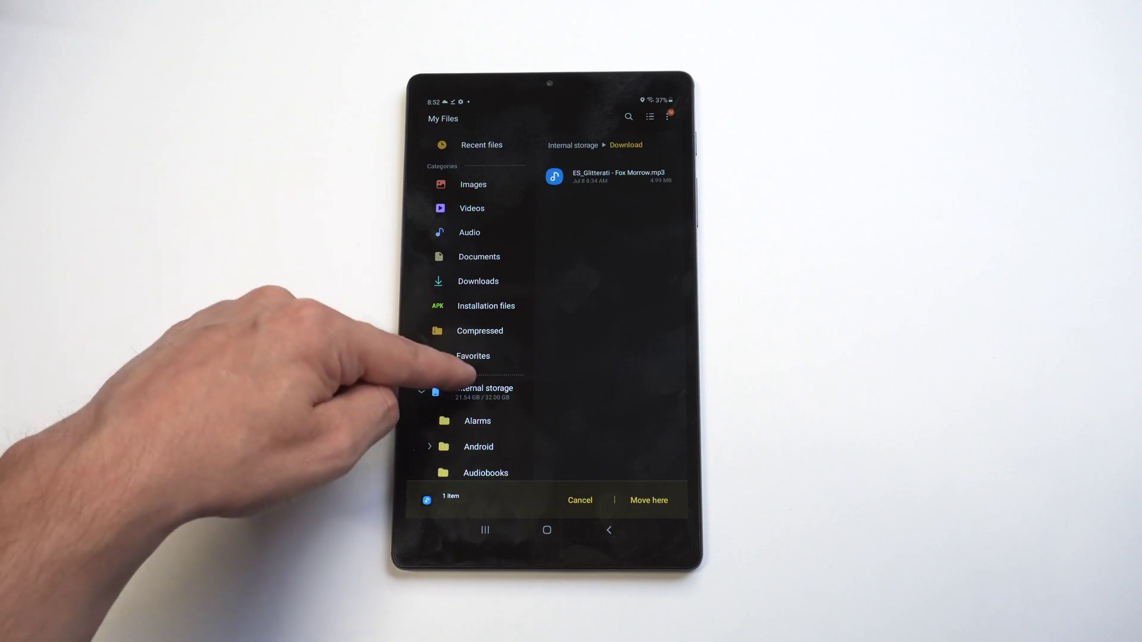
pyautogui.moveTo(451, 420)
pyautogui.mouseDown()
pyautogui.moveTo(442, 330)
pyautogui.moveTo(463, 355)
pyautogui.mouseUp()
pyautogui.click(486, 379)
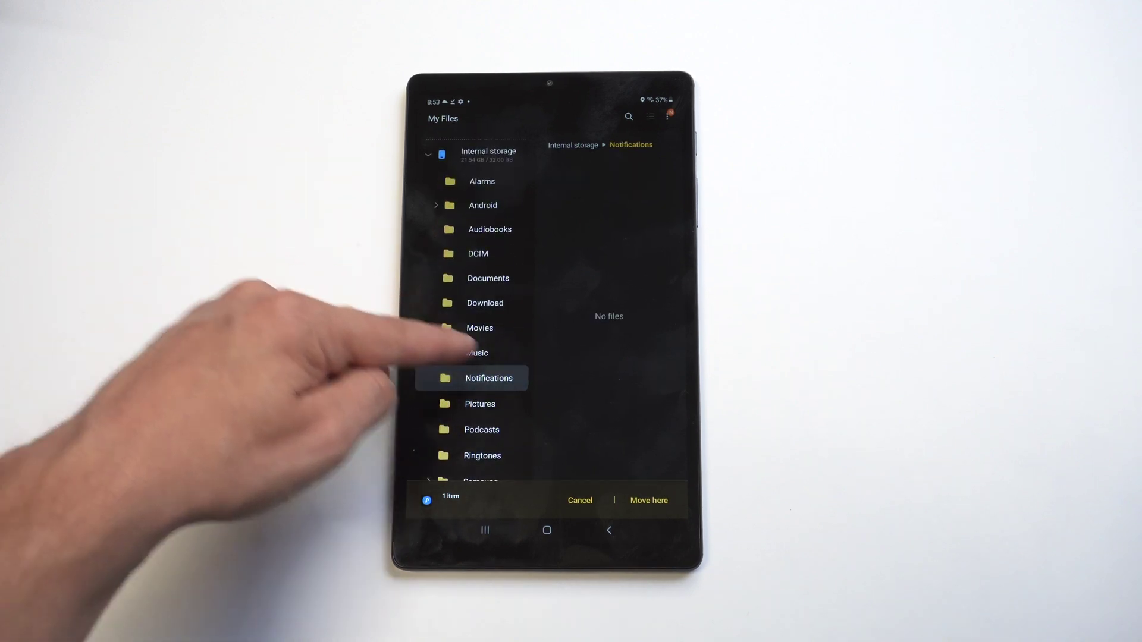
pyautogui.click(649, 500)
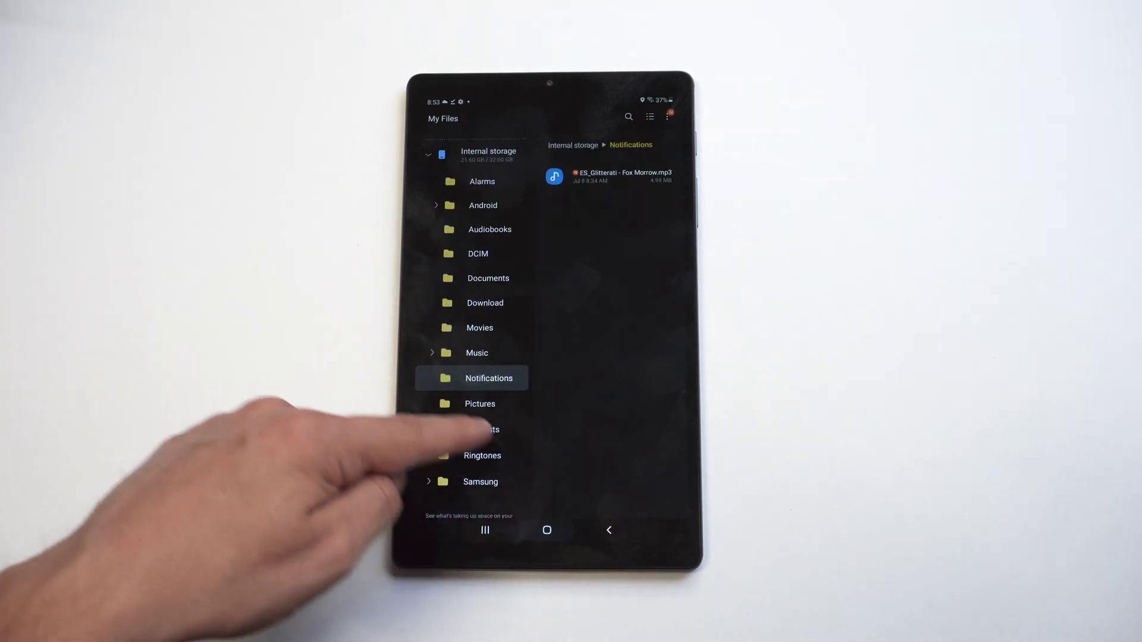
# Open Settings from the app drawer and reach the Sound page.
pyautogui.moveTo(500, 410); pyautogui.dragTo(499, 223)
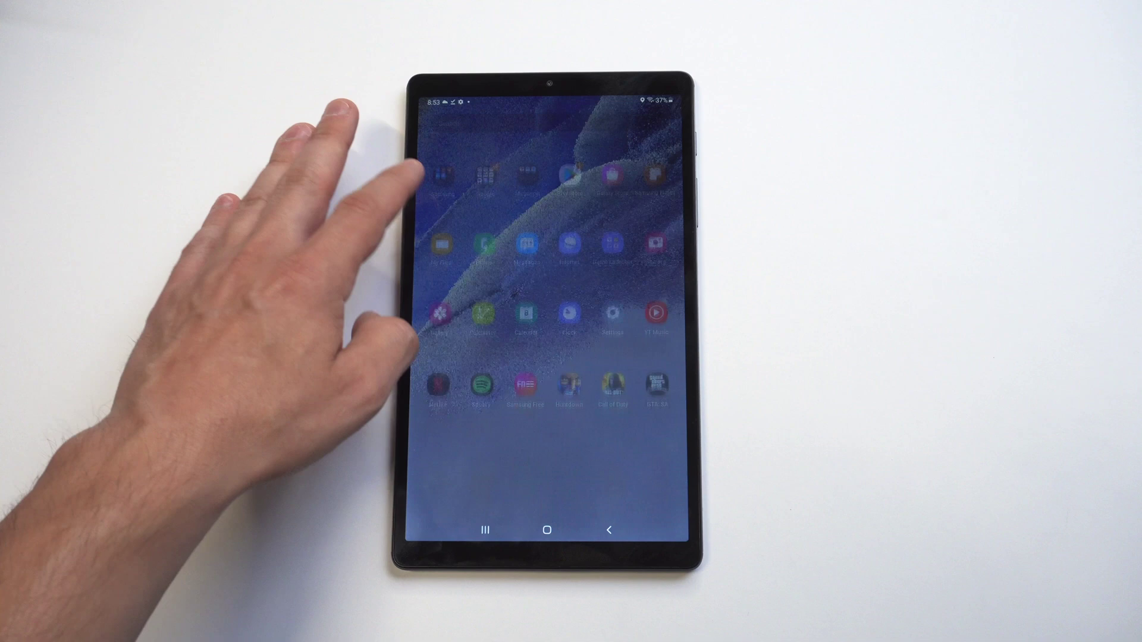
pyautogui.click(594, 299)
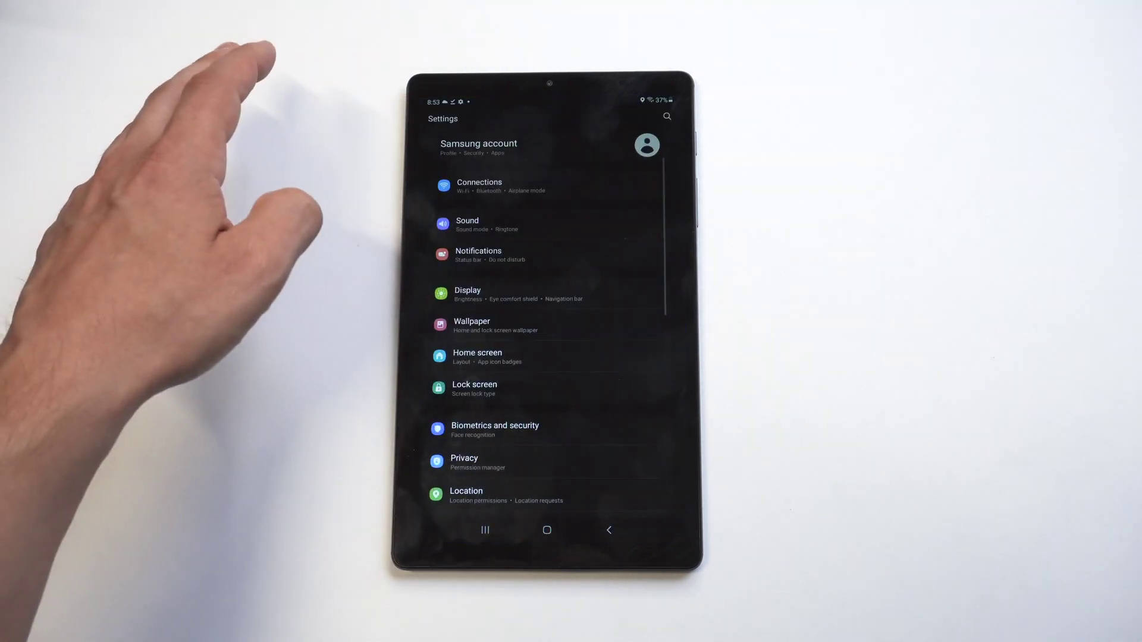
pyautogui.click(478, 253)
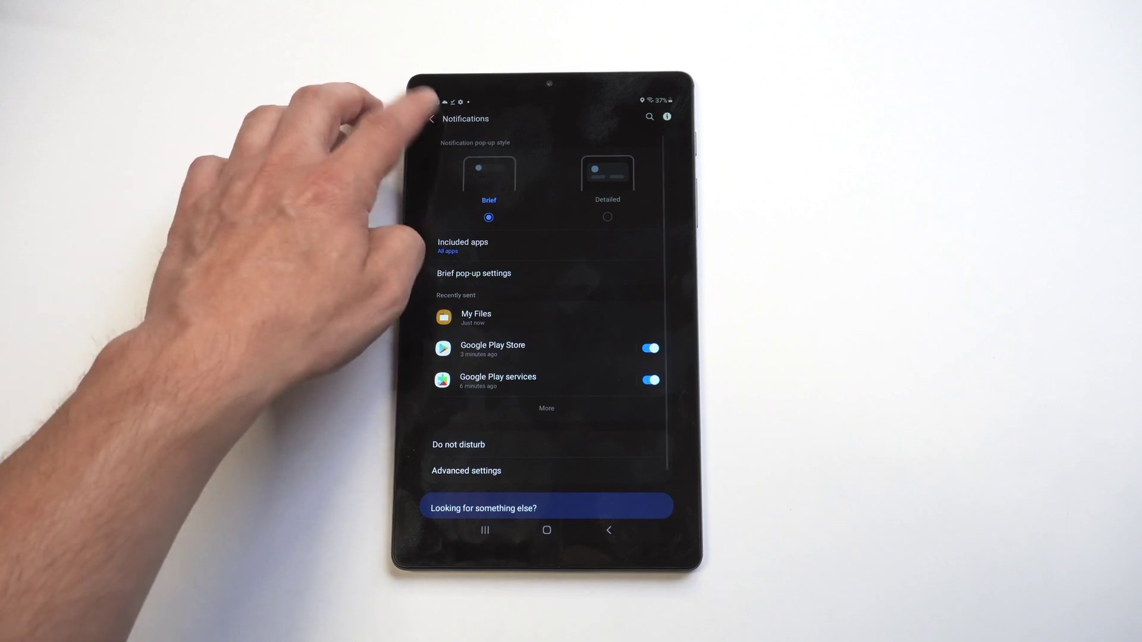
pyautogui.click(430, 117)
pyautogui.click(473, 221)
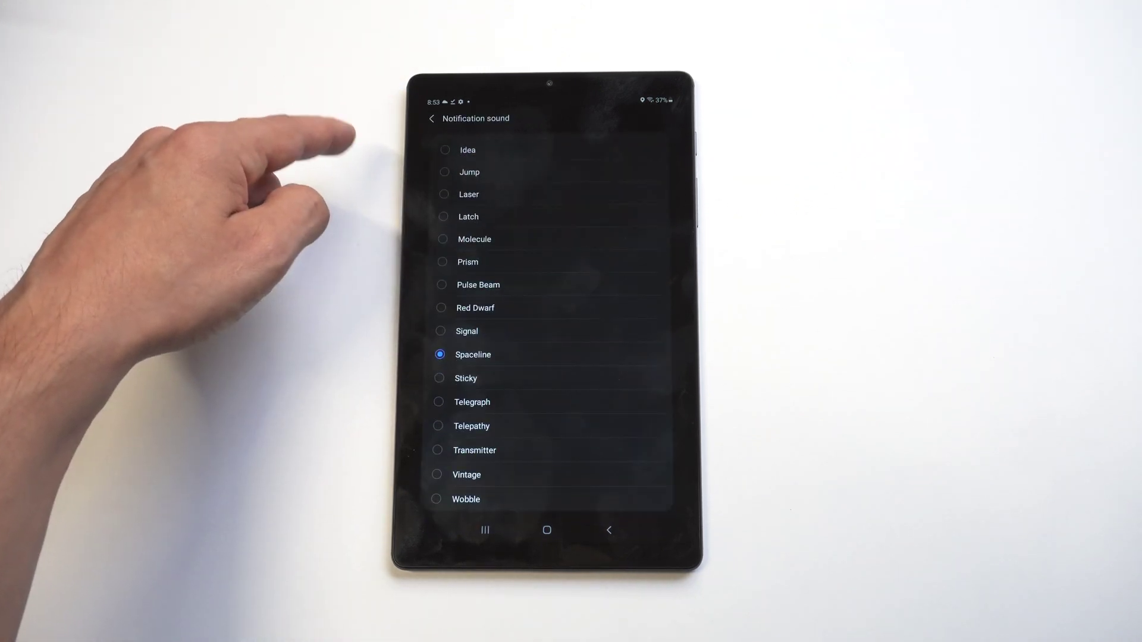
pyautogui.moveTo(420, 226); pyautogui.dragTo(442, 375)
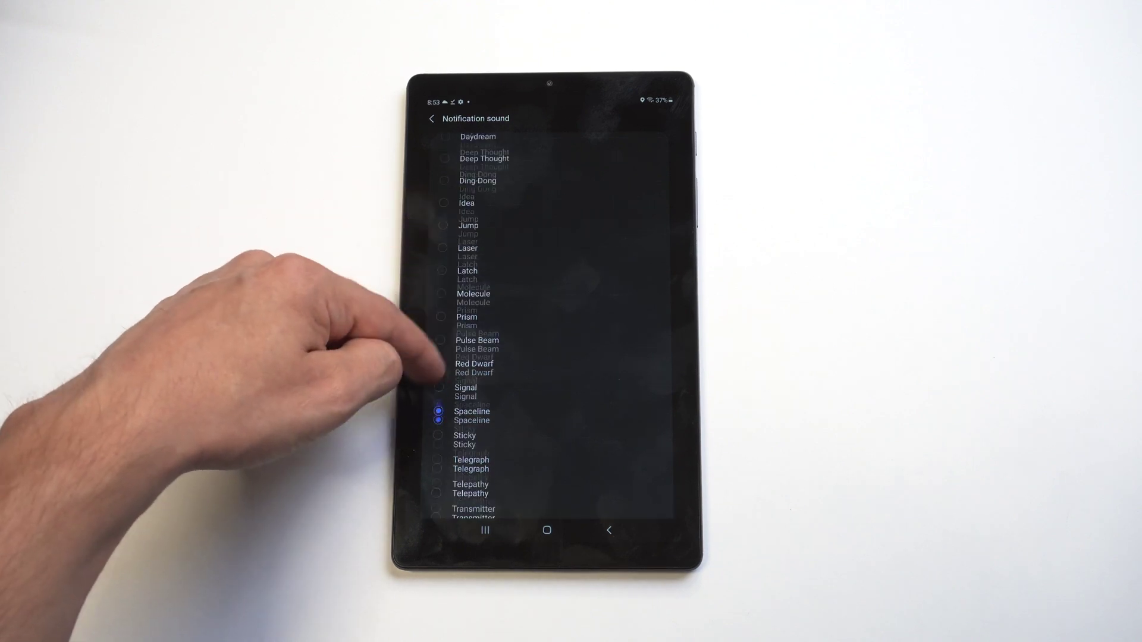
# Choose Glitterati as the notification sound and return to the home screen.
pyautogui.moveTo(416, 256); pyautogui.dragTo(446, 344)
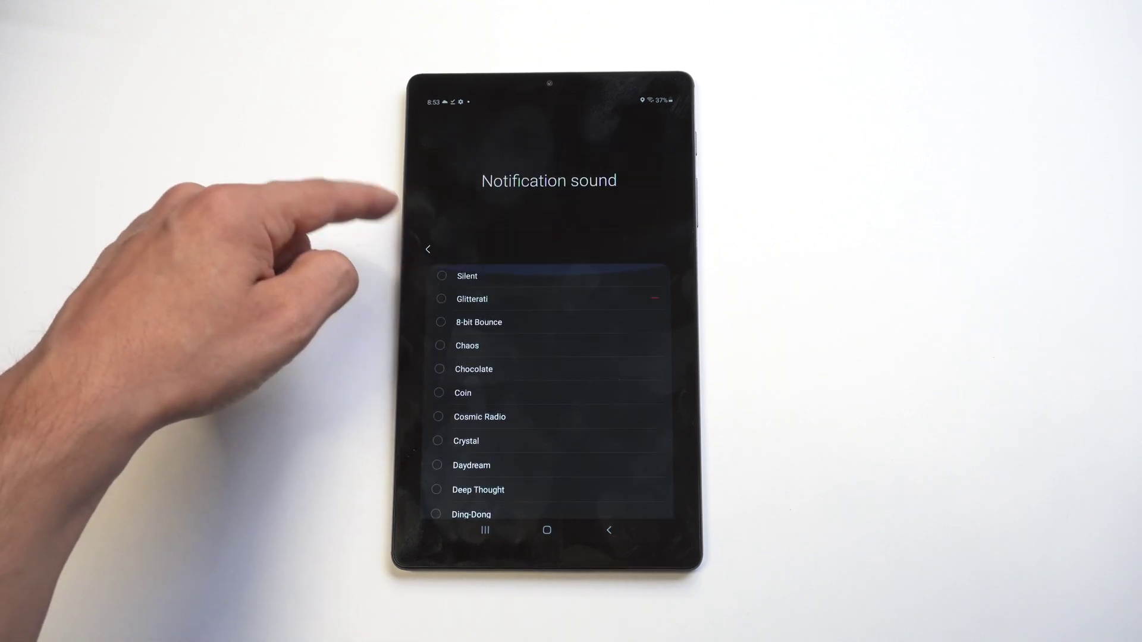
pyautogui.click(446, 299)
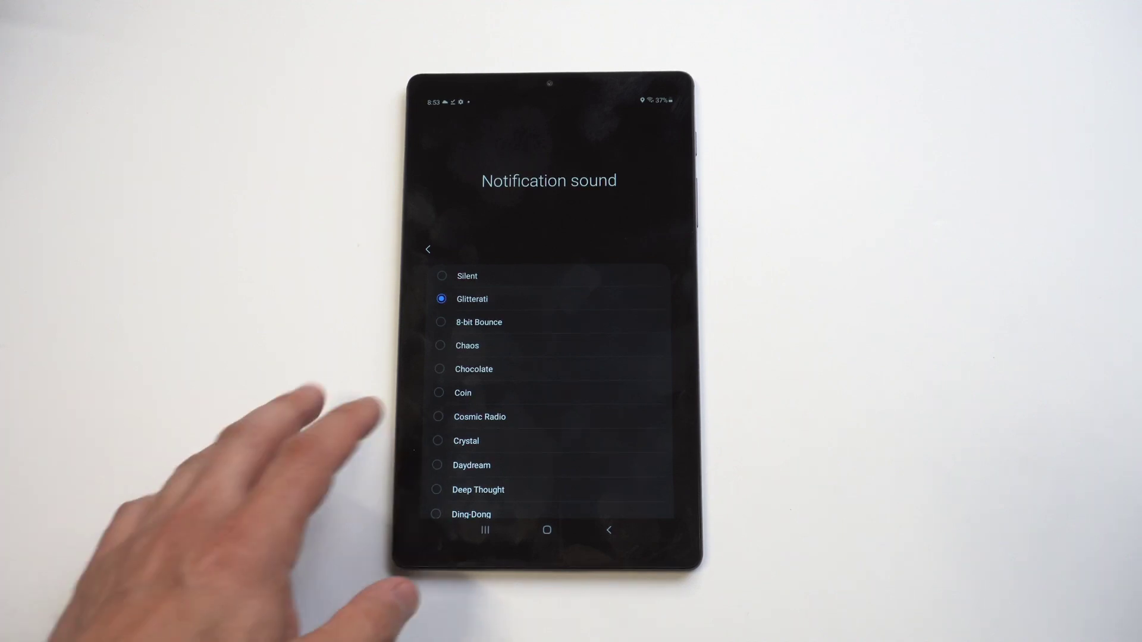
pyautogui.click(548, 529)
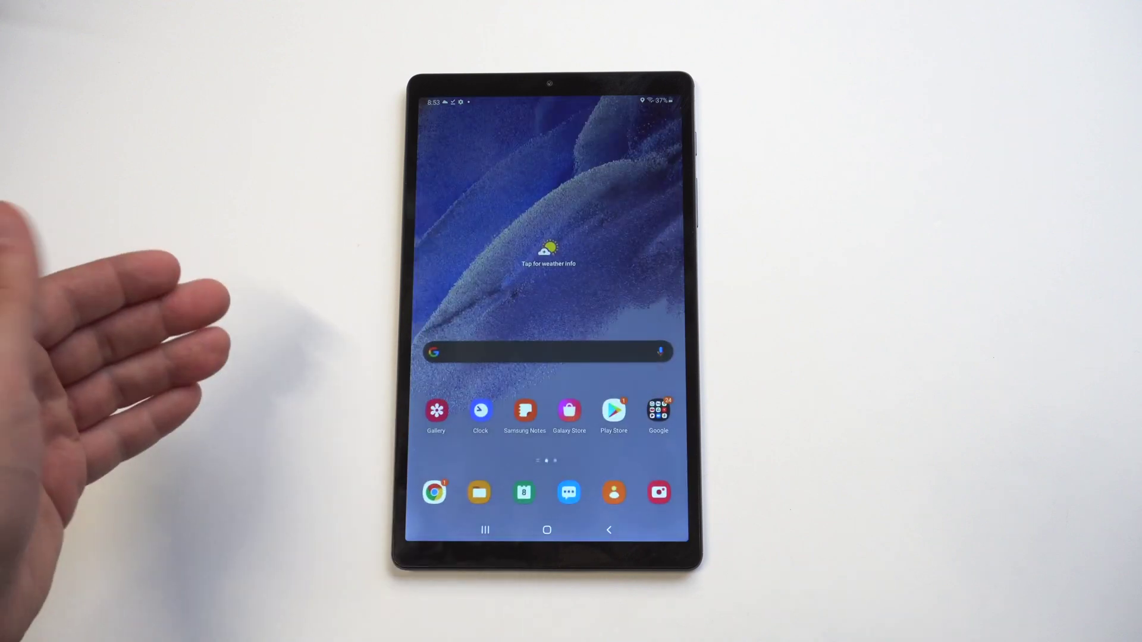